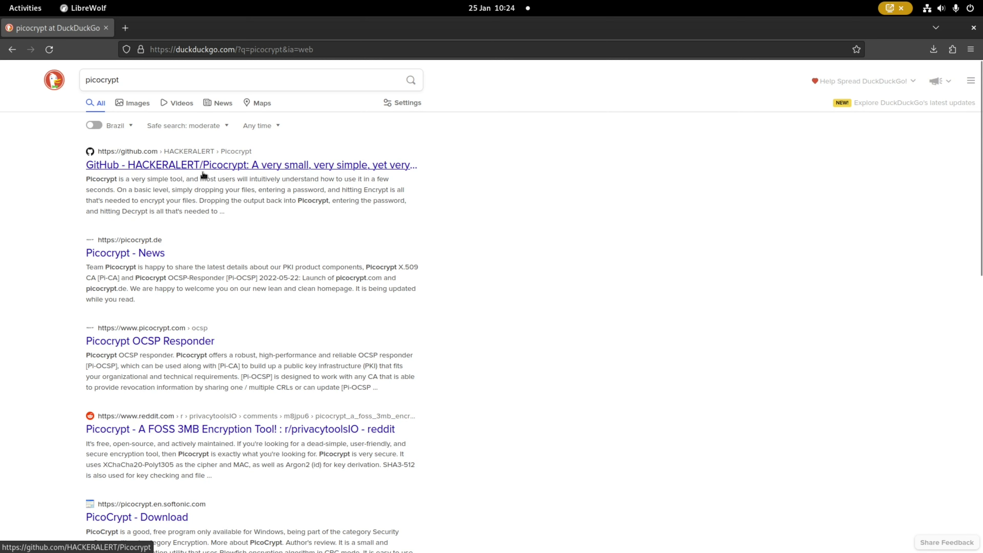
# Open the HACKERALERT/Picocrypt GitHub repository from the search results and look over its README
pyautogui.click(204, 166)
pyautogui.scroll(-10, 400, 242)
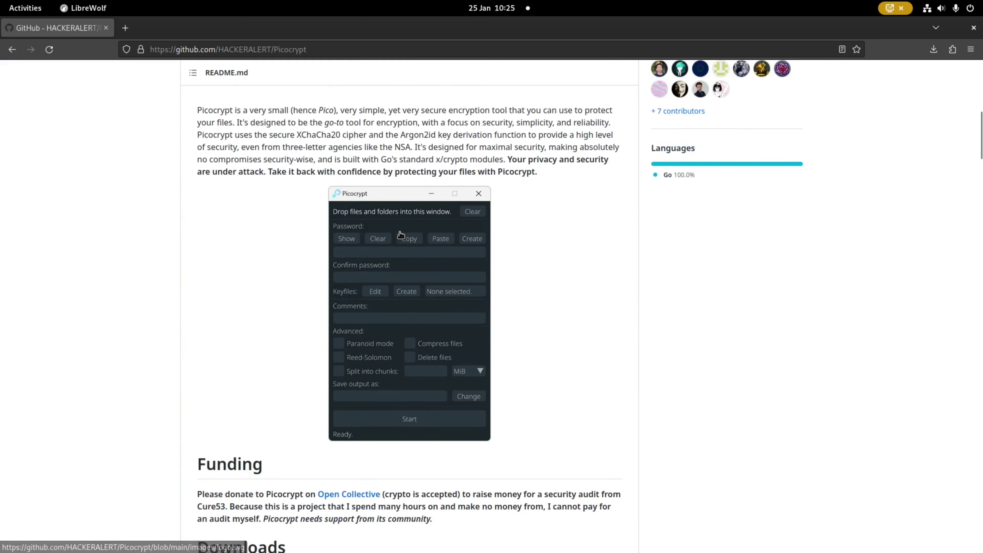
pyautogui.scroll(-2, 400, 241)
pyautogui.scroll(10, 400, 239)
# Open the Portuguese README translation and read its introduction, highlighting the XChaCha20 cipher name
pyautogui.click(414, 285)
pyautogui.scroll(-3, 356, 330)
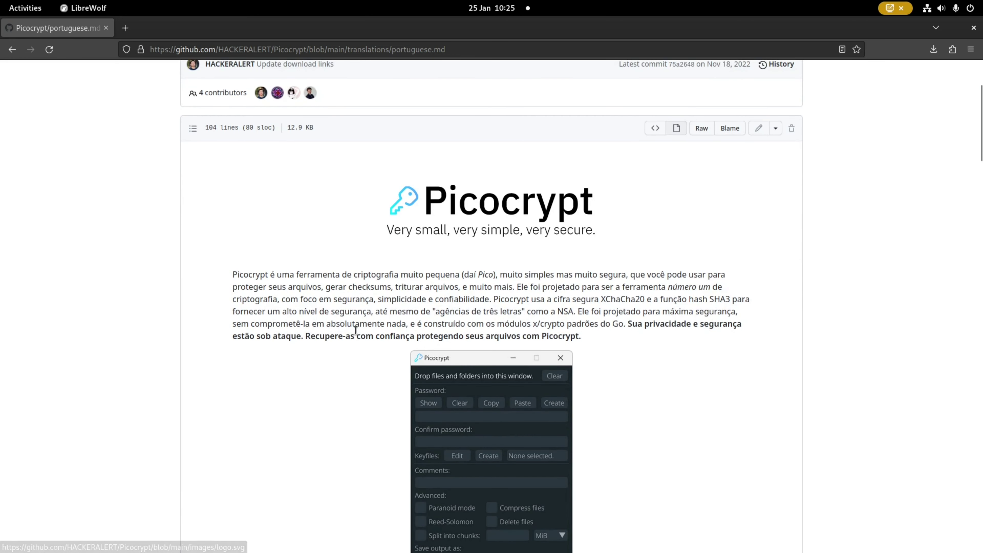
pyautogui.scroll(-2, 355, 330)
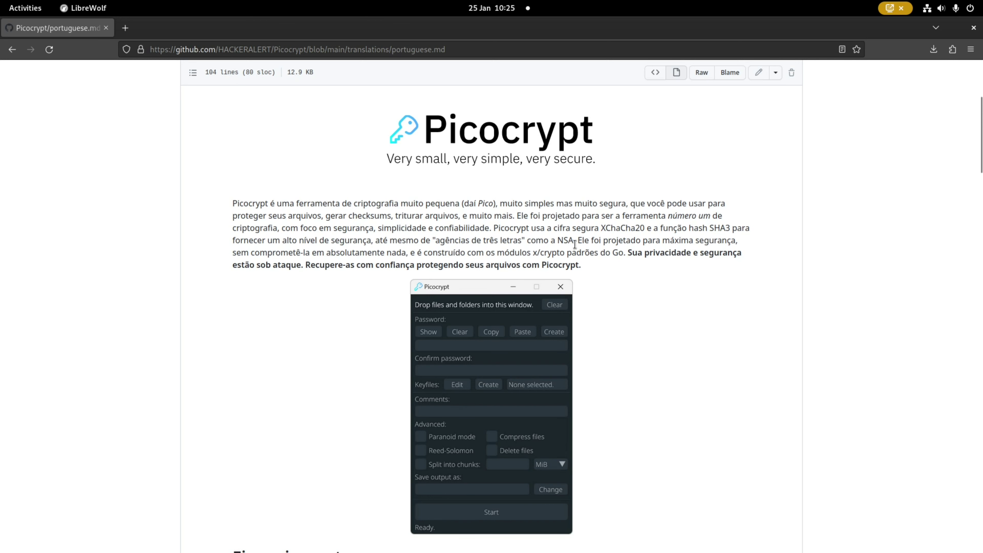
pyautogui.moveTo(602, 230); pyautogui.dragTo(645, 229)
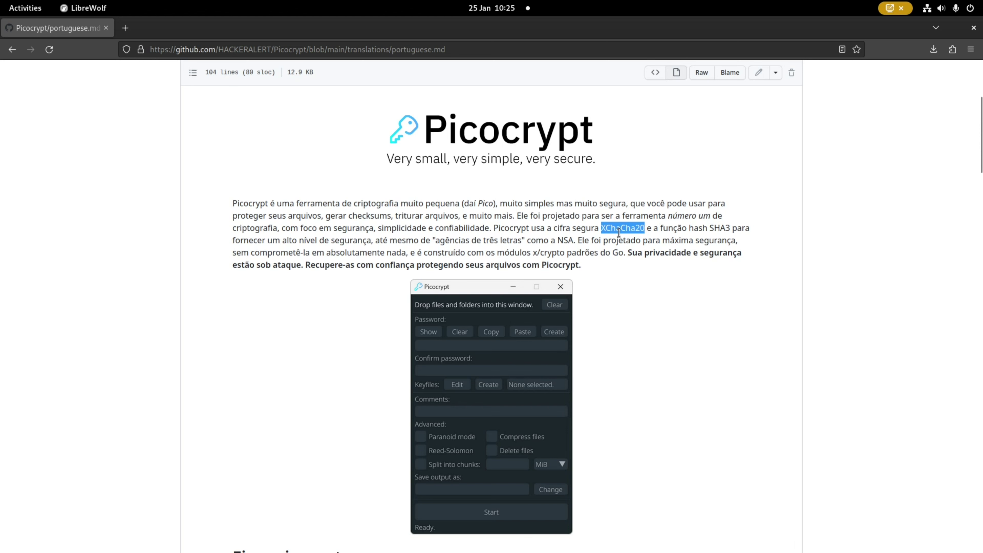
pyautogui.scroll(-15, 618, 232)
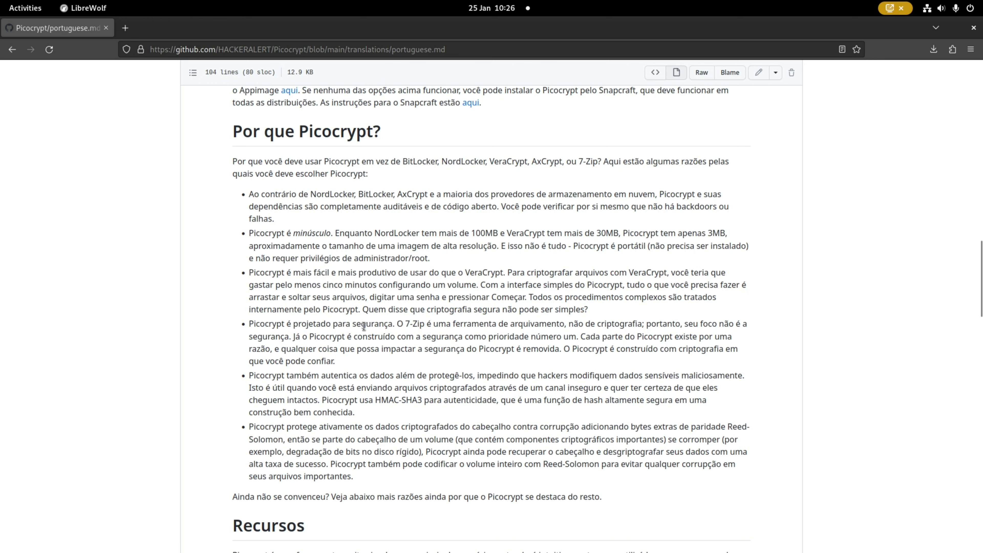
# Read the Recursos section, highlighting the Gerador de senhas, Metadados do arquivo and Modo paranoico entries
pyautogui.scroll(-10, 364, 326)
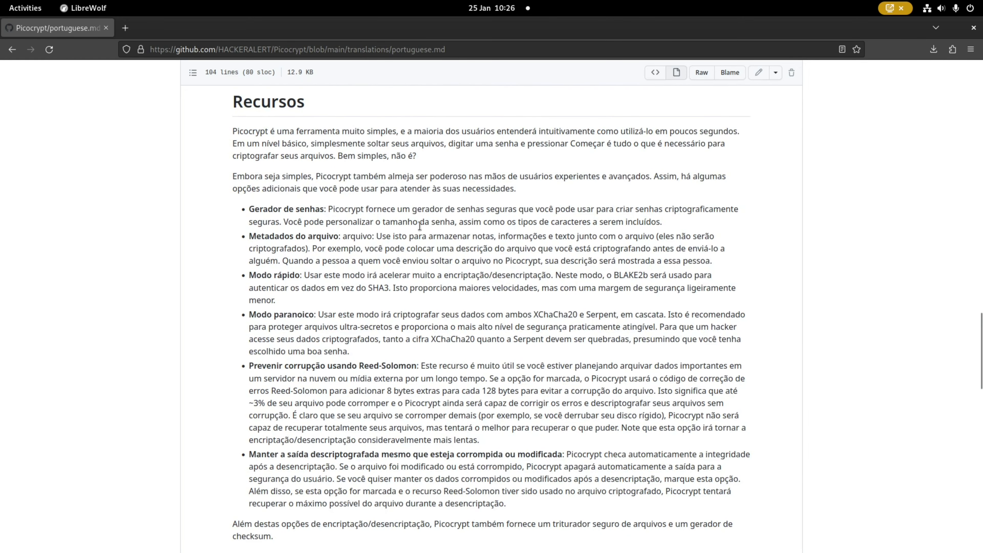
pyautogui.moveTo(249, 212); pyautogui.dragTo(662, 221)
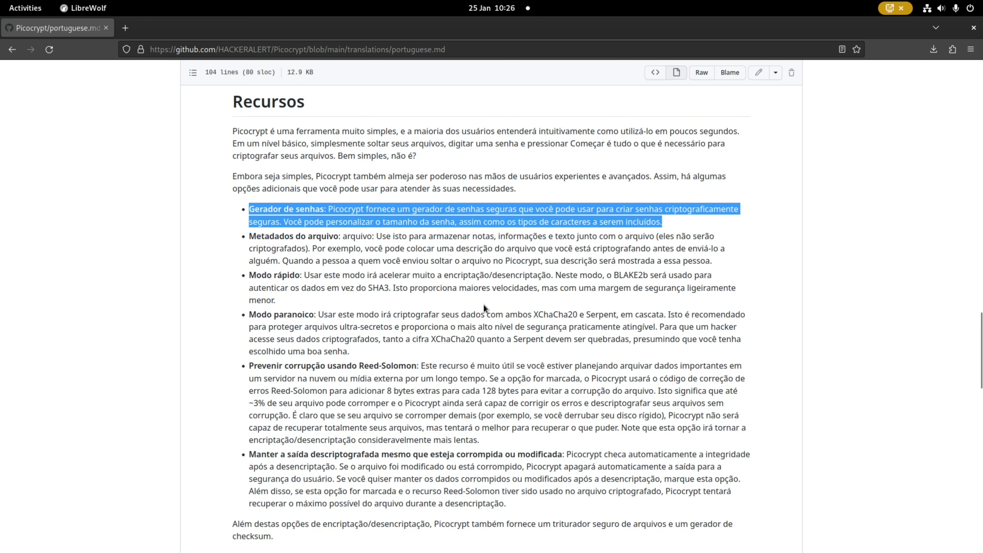
pyautogui.tripleClick(371, 255)
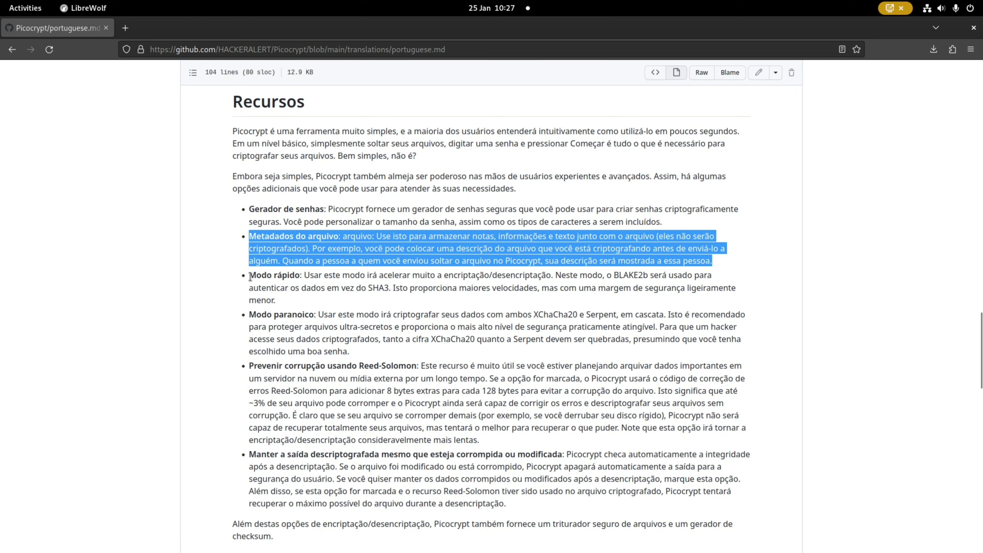
pyautogui.moveTo(248, 314); pyautogui.dragTo(373, 351)
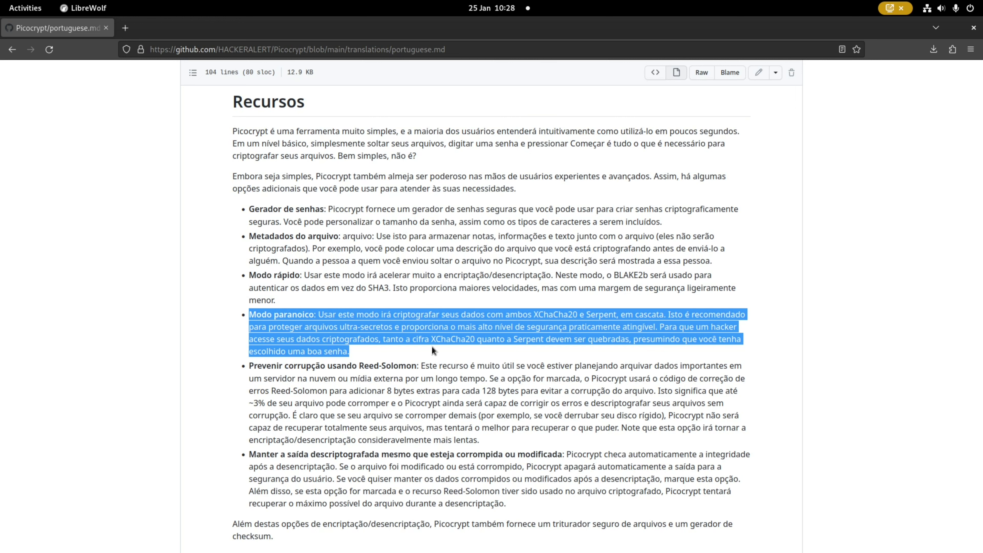
pyautogui.scroll(-3, 431, 350)
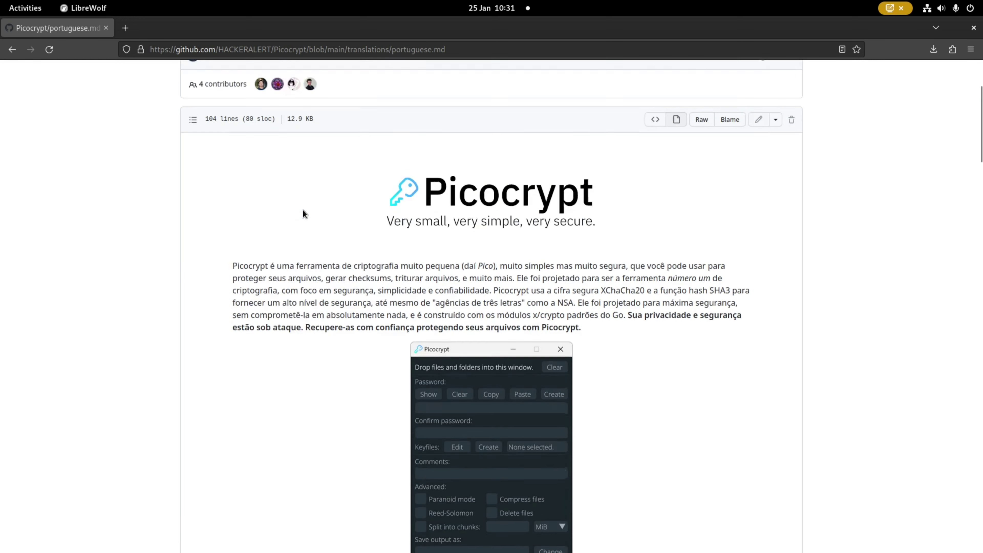
pyautogui.scroll(5, 303, 213)
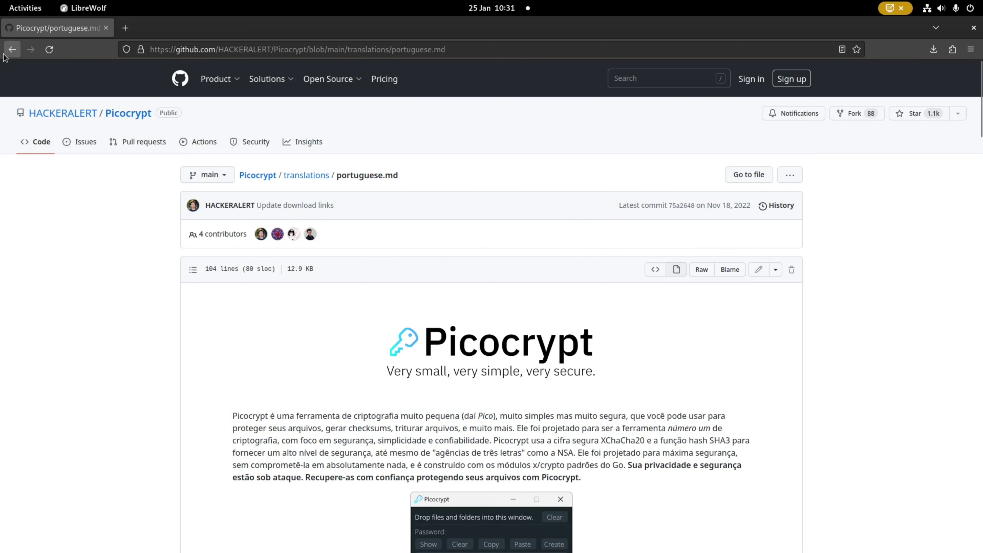
# Return to the main repository page and open the Picocrypt 1.31 (Stable) release
pyautogui.click(12, 50)
pyautogui.scroll(-5, 478, 267)
pyautogui.scroll(5, 484, 266)
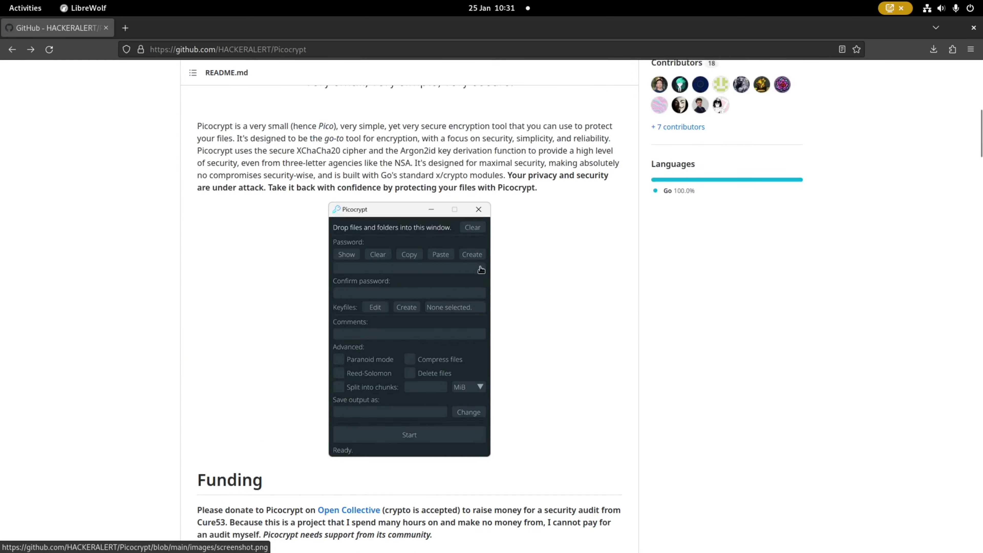
pyautogui.scroll(2, 491, 266)
pyautogui.scroll(1, 490, 266)
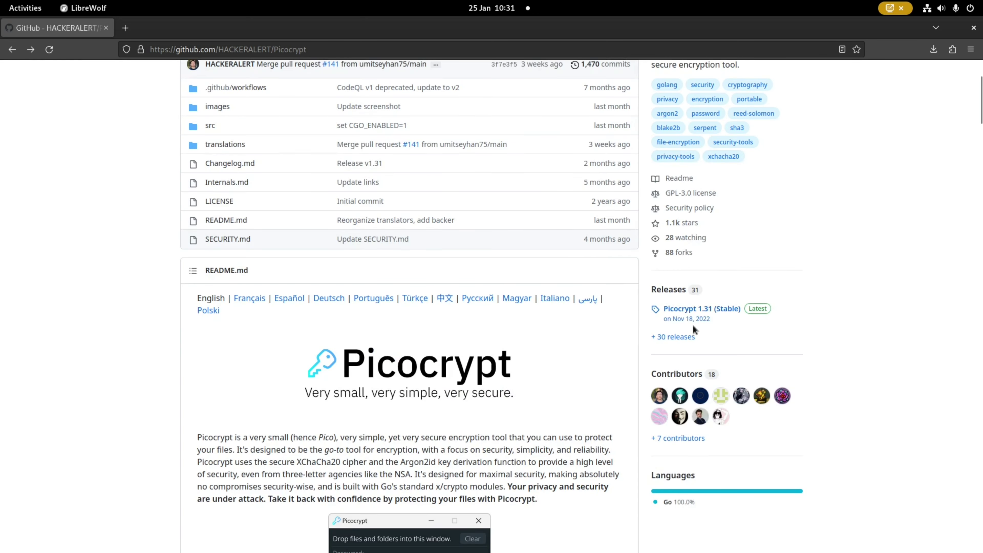
pyautogui.scroll(4, 692, 325)
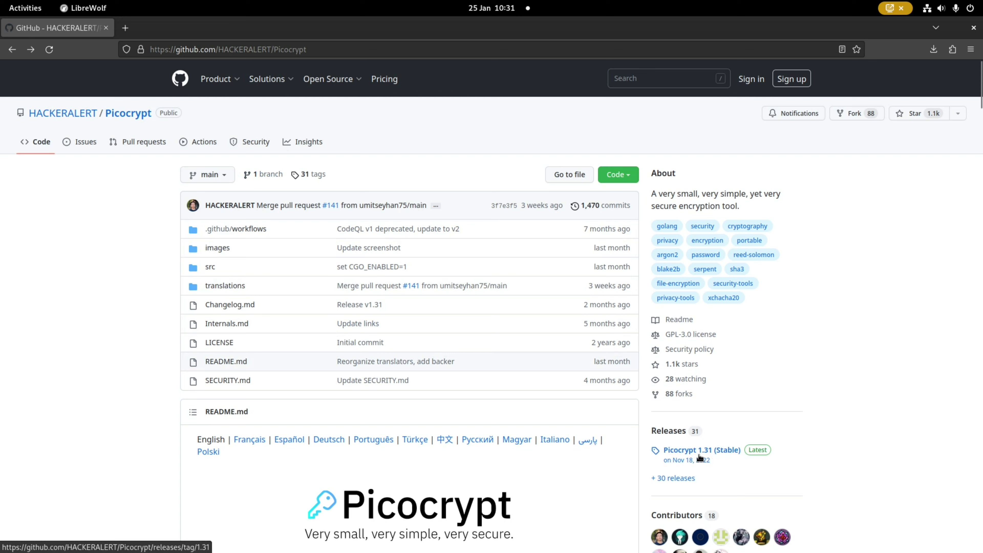
pyautogui.click(716, 454)
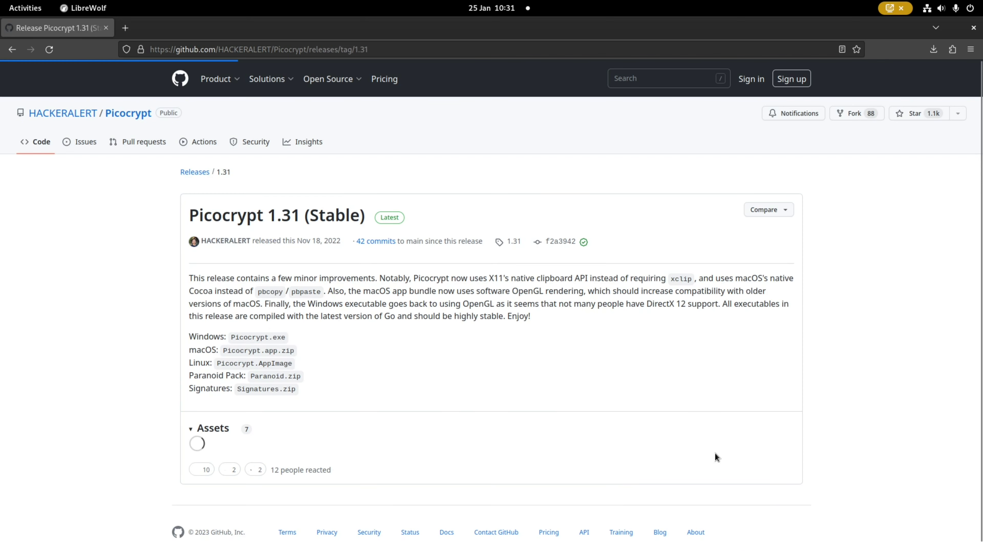
# Review the release's assets and download Paranoid.zip to the Downloads folder
pyautogui.scroll(-2, 403, 337)
pyautogui.scroll(-1, 402, 336)
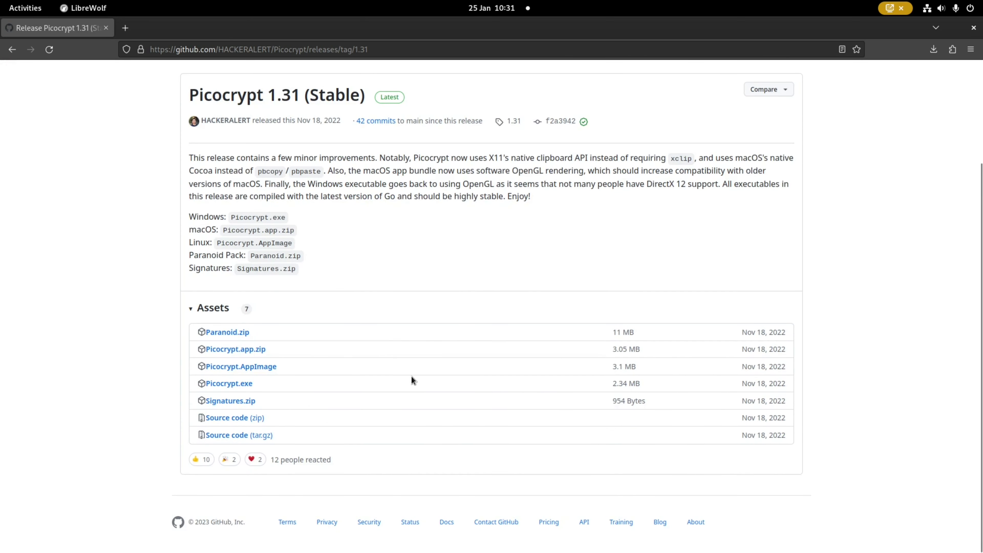
pyautogui.scroll(3, 235, 170)
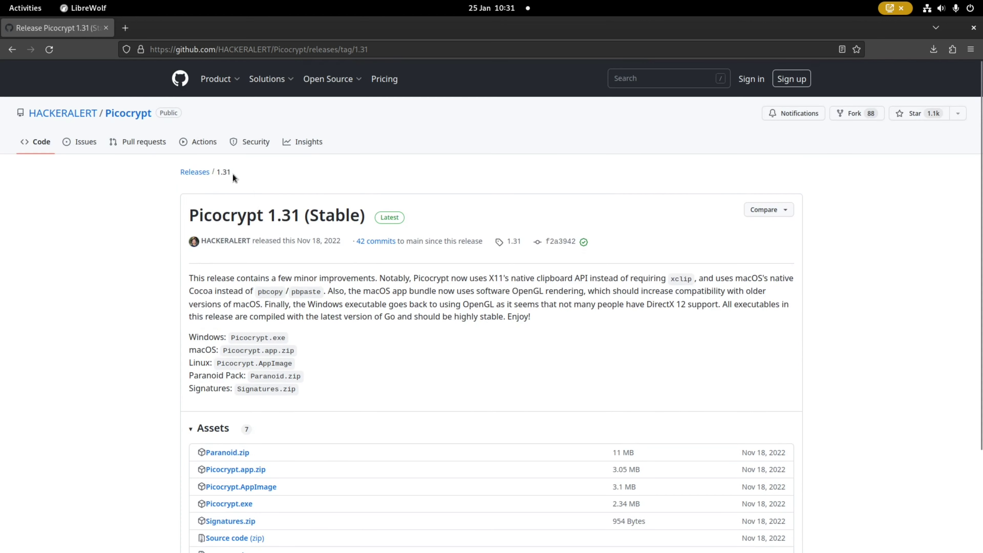
pyautogui.scroll(-3, 233, 174)
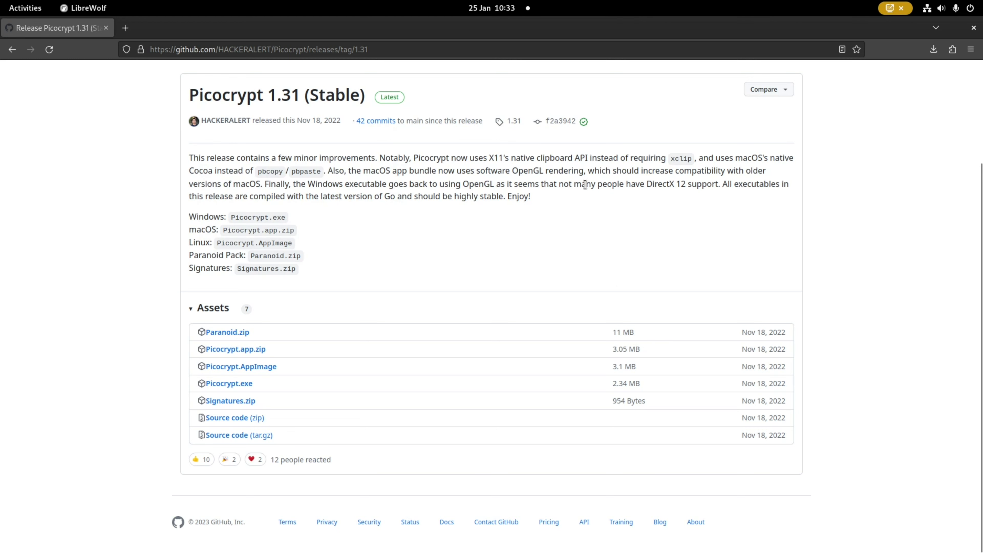
pyautogui.click(231, 333)
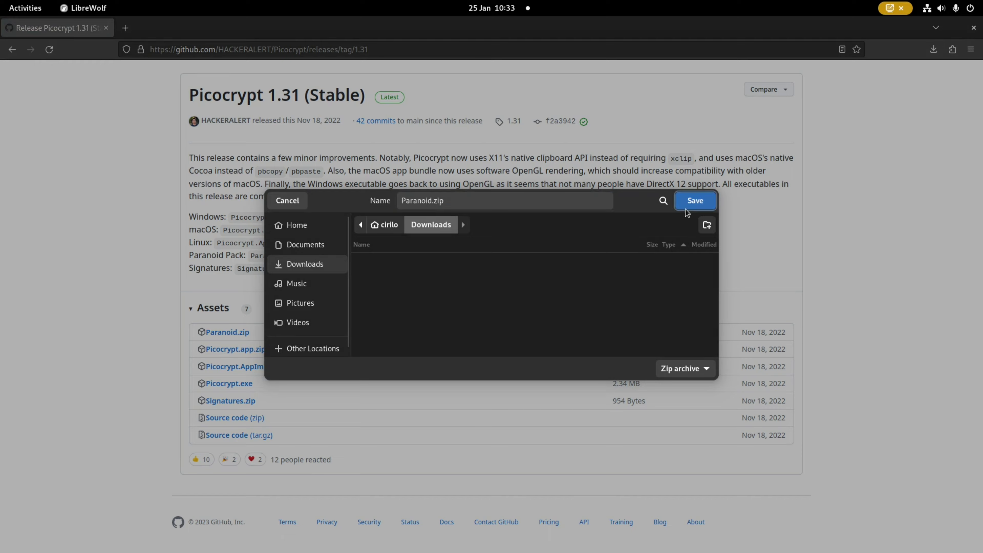
pyautogui.click(686, 212)
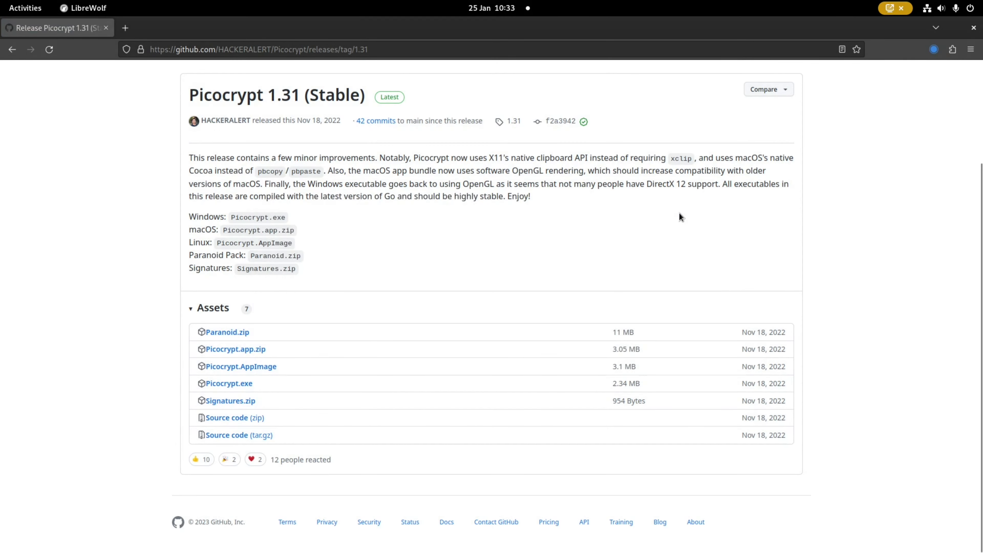
# Open the downloaded Paranoid.zip from the browser's download list to extract it in the Downloads folder
pyautogui.click(950, 49)
pyautogui.click(921, 75)
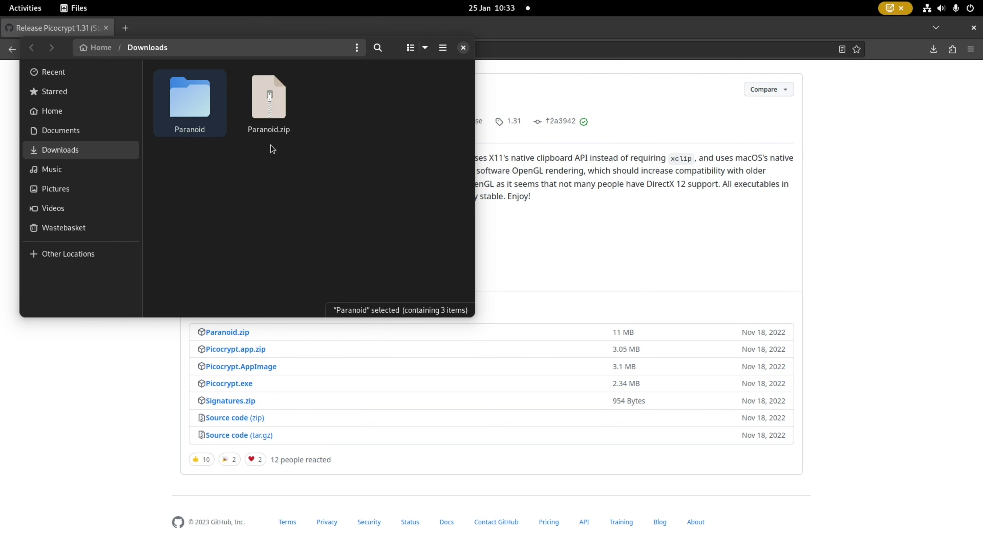
pyautogui.rightClick(274, 129)
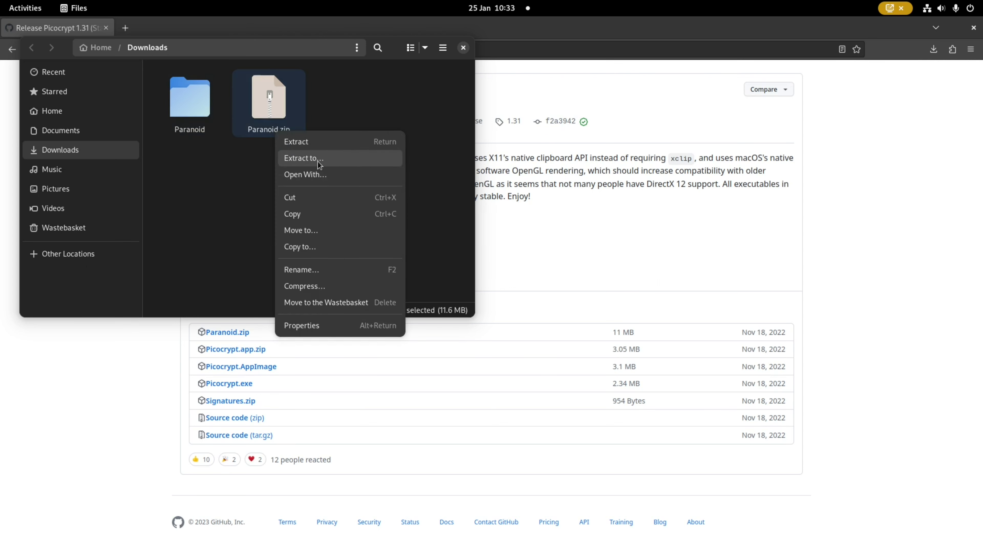
pyautogui.click(239, 174)
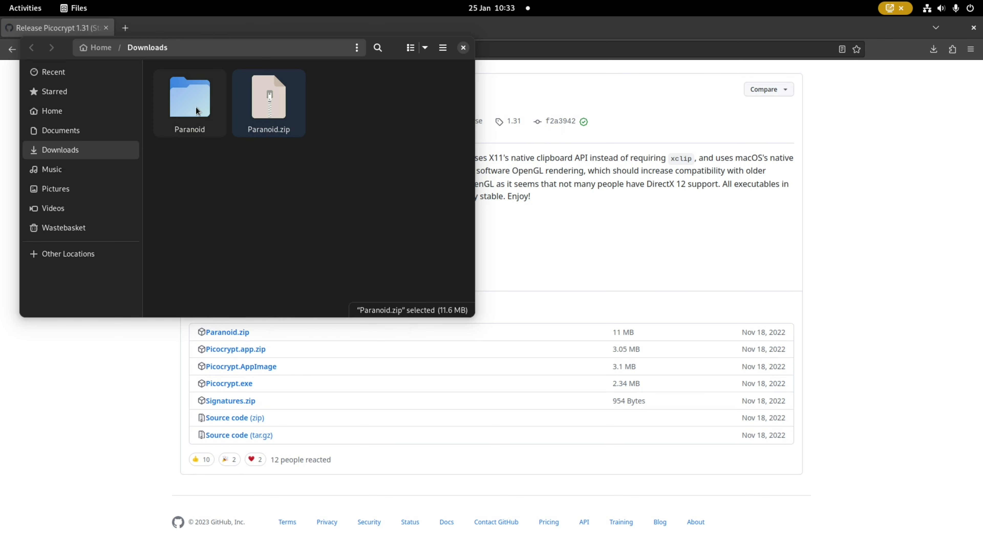
# Open the extracted Paranoid folder and check the contents of its Windows subfolder
pyautogui.doubleClick(205, 110)
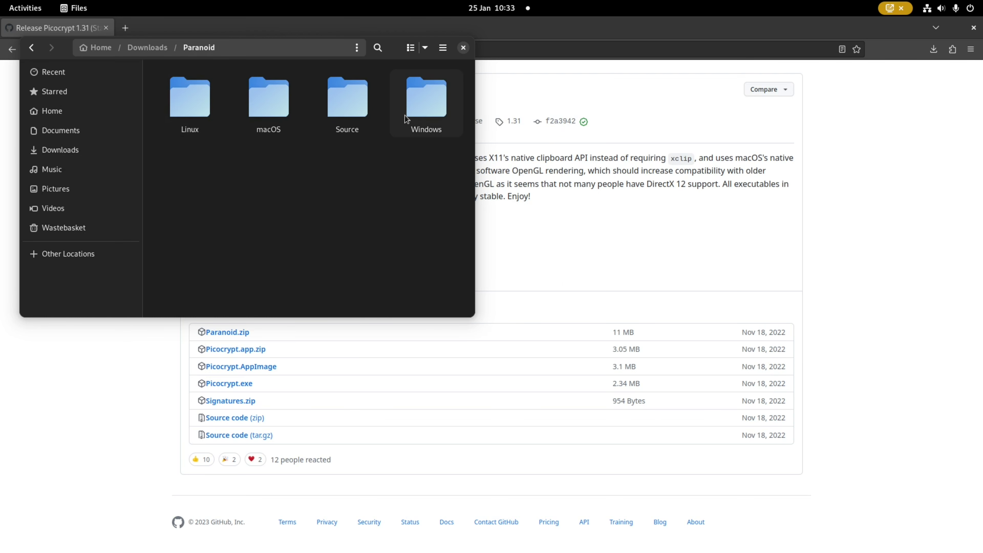
pyautogui.doubleClick(423, 103)
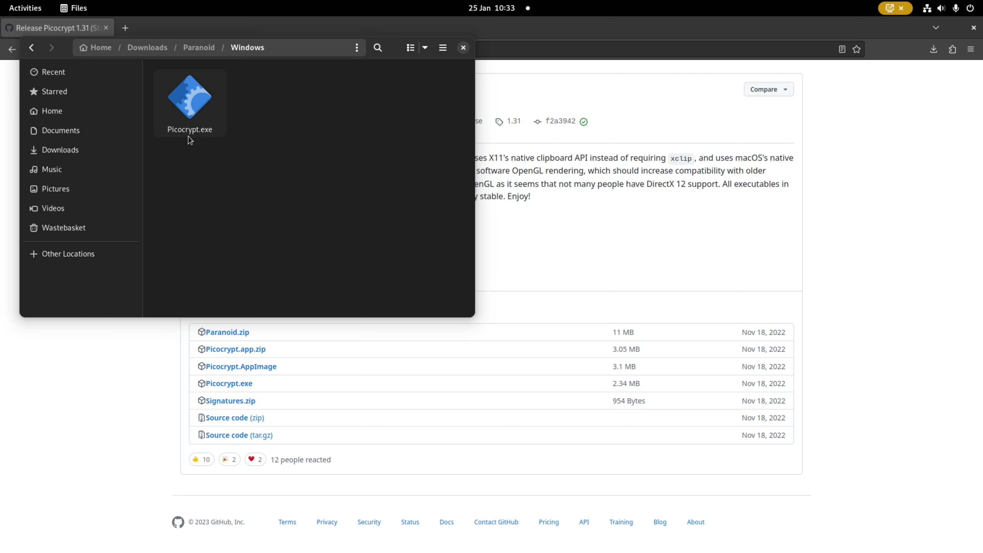
pyautogui.click(35, 49)
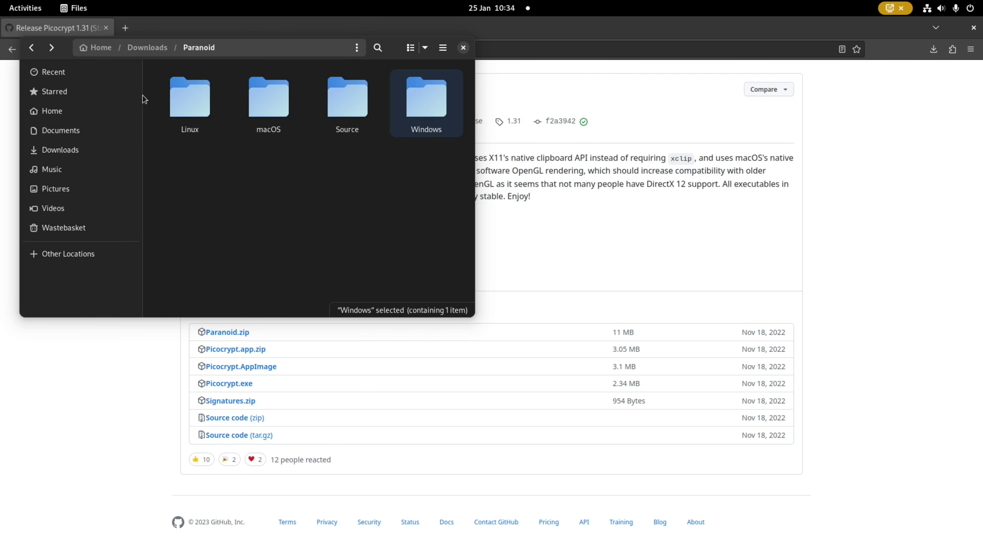
# Make Picocrypt.AppImage in the Linux subfolder executable as a program and launch it
pyautogui.doubleClick(208, 106)
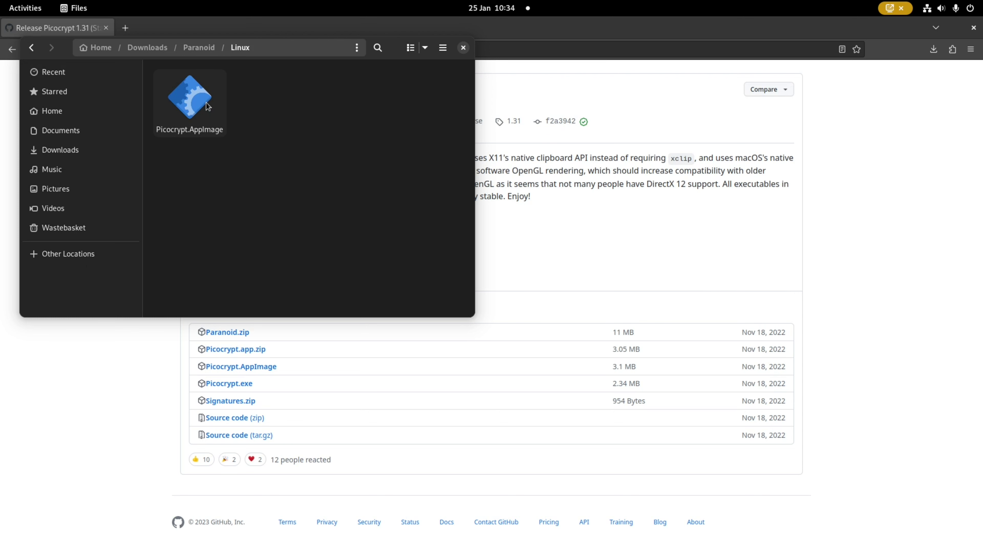
pyautogui.rightClick(207, 104)
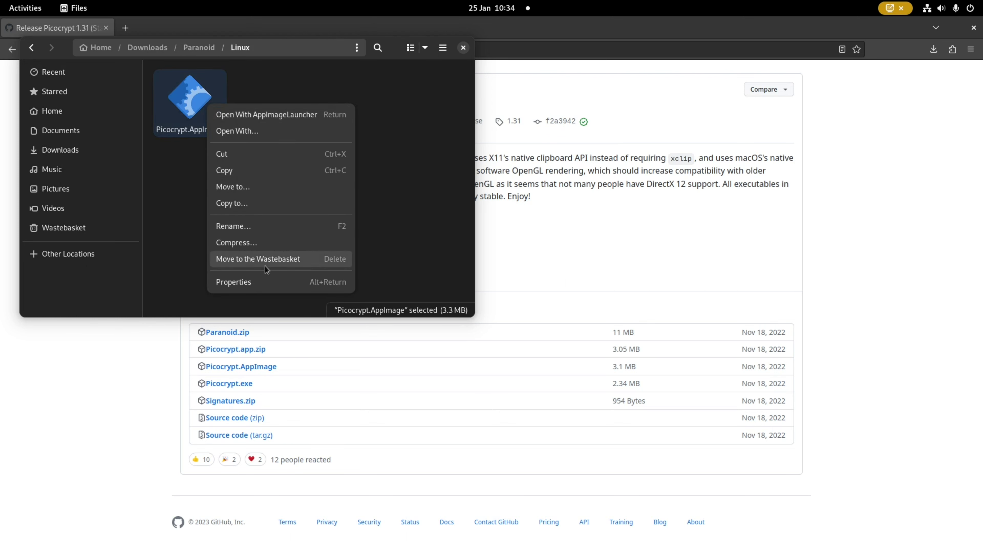
pyautogui.click(267, 282)
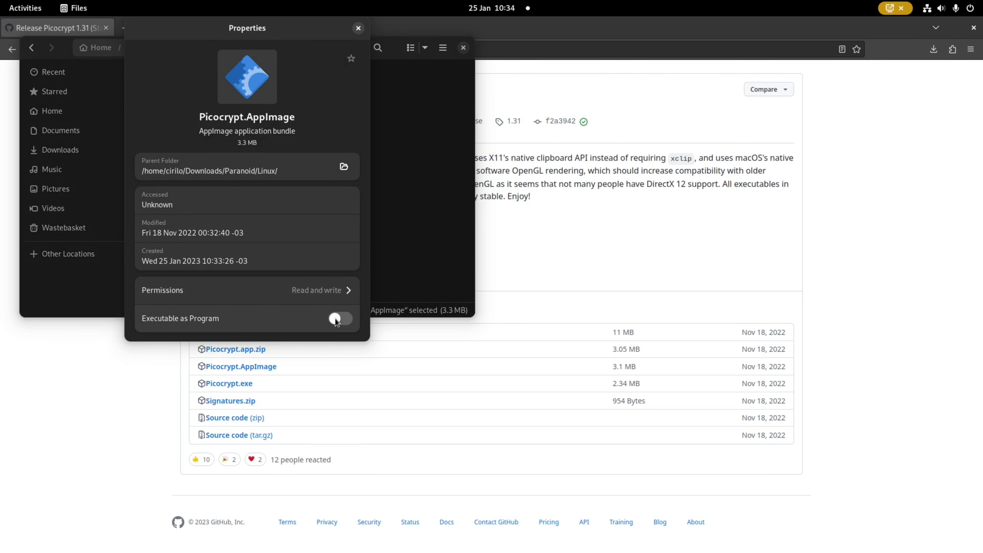
pyautogui.click(336, 321)
pyautogui.click(358, 27)
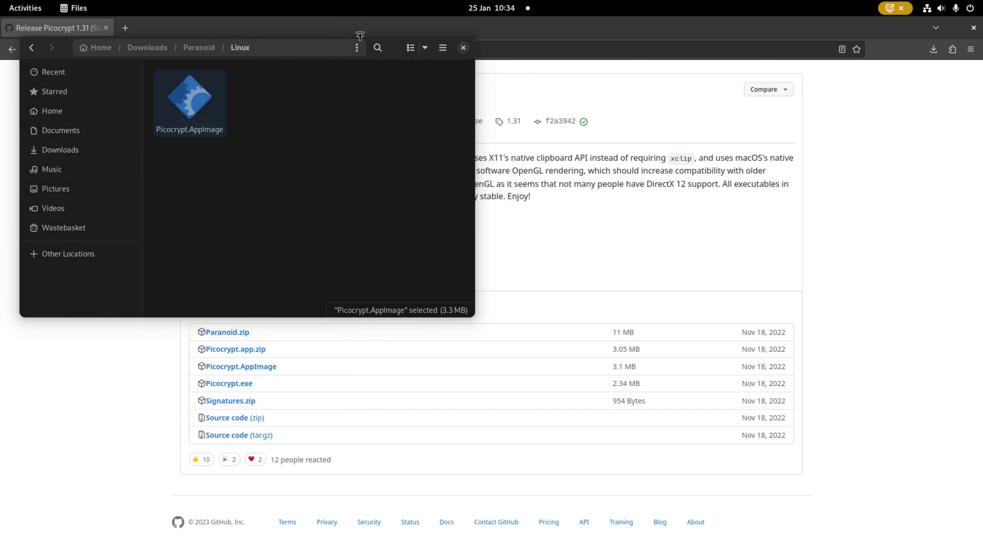
pyautogui.doubleClick(175, 124)
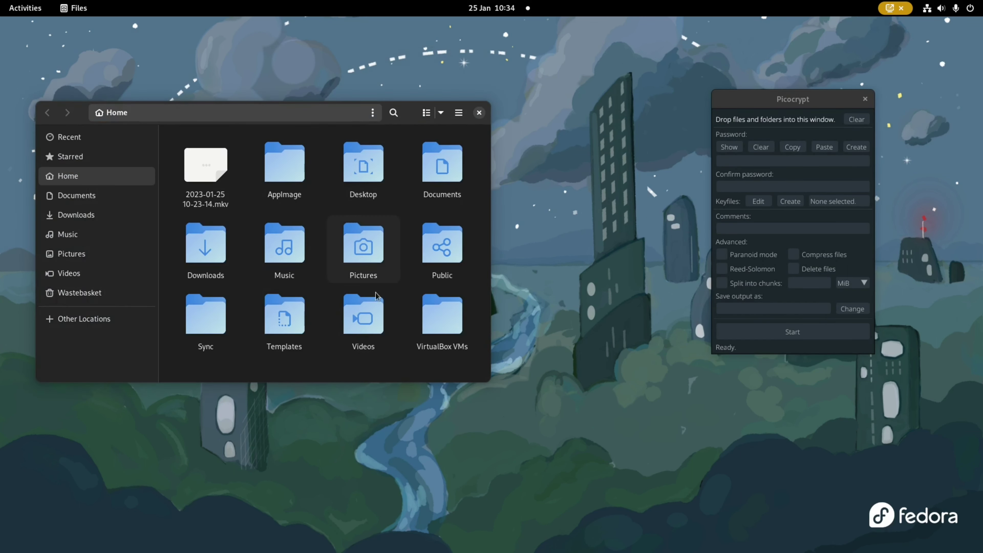
# Add the snowden-archive-master folder from Documents to Picocrypt for encryption
pyautogui.click(116, 232)
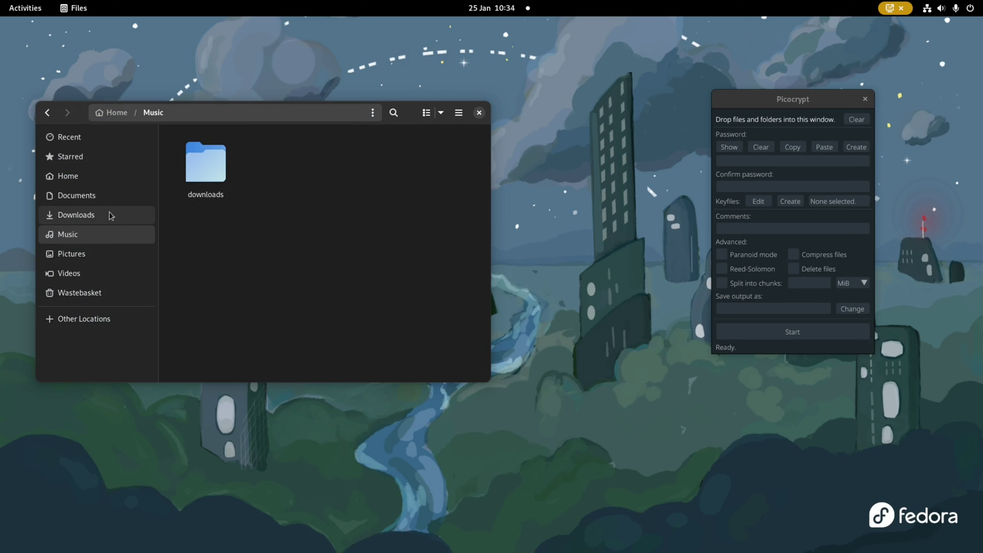
pyautogui.click(106, 197)
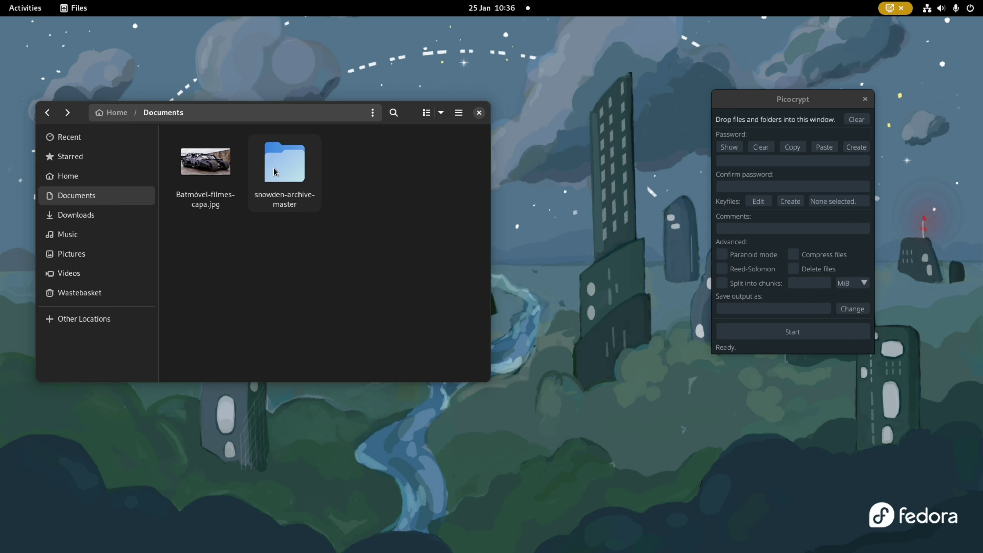
pyautogui.moveTo(273, 172); pyautogui.dragTo(759, 124)
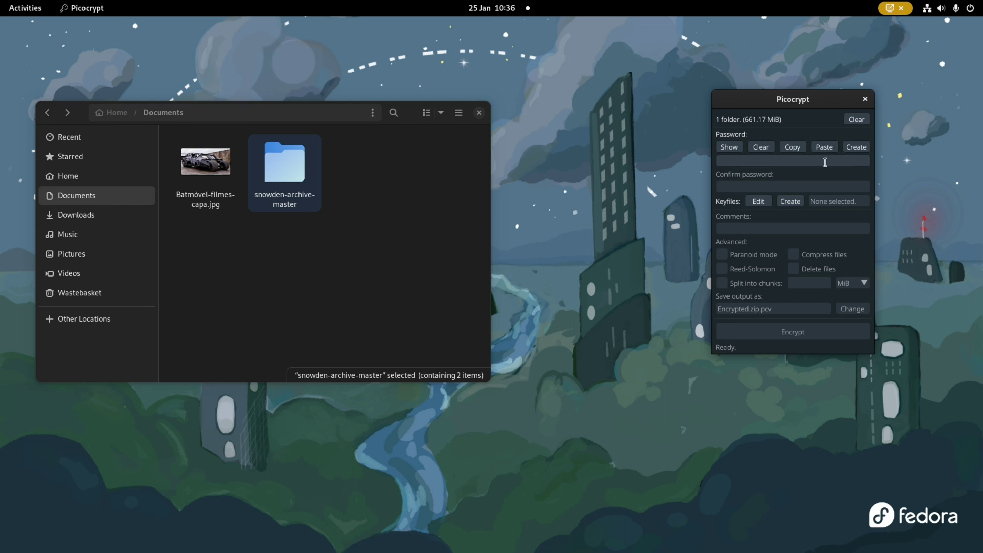
# Generate a 64-character password with uppercase, lowercase, numbers and symbols, copied to the clipboard, for the Password and Confirm password fields
pyautogui.click(853, 151)
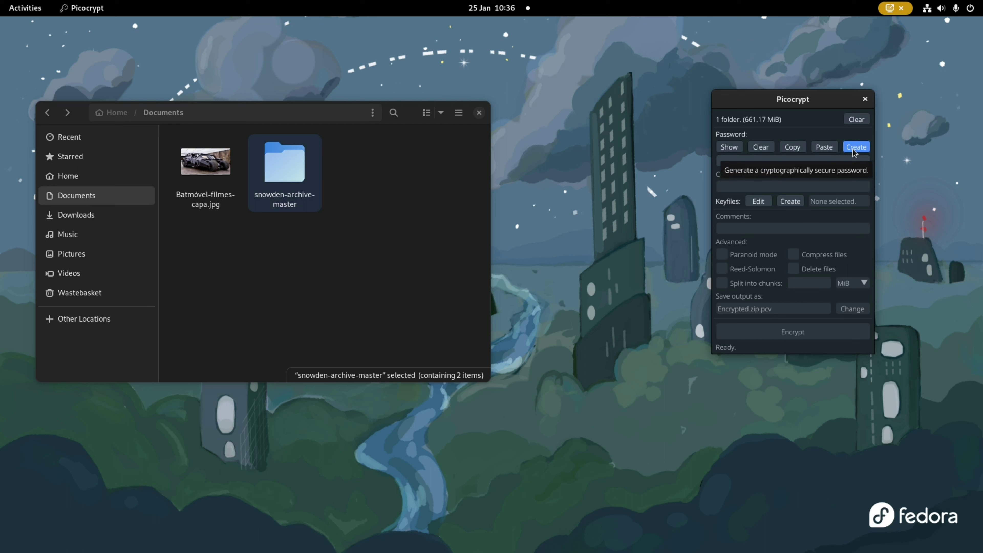
pyautogui.click(855, 150)
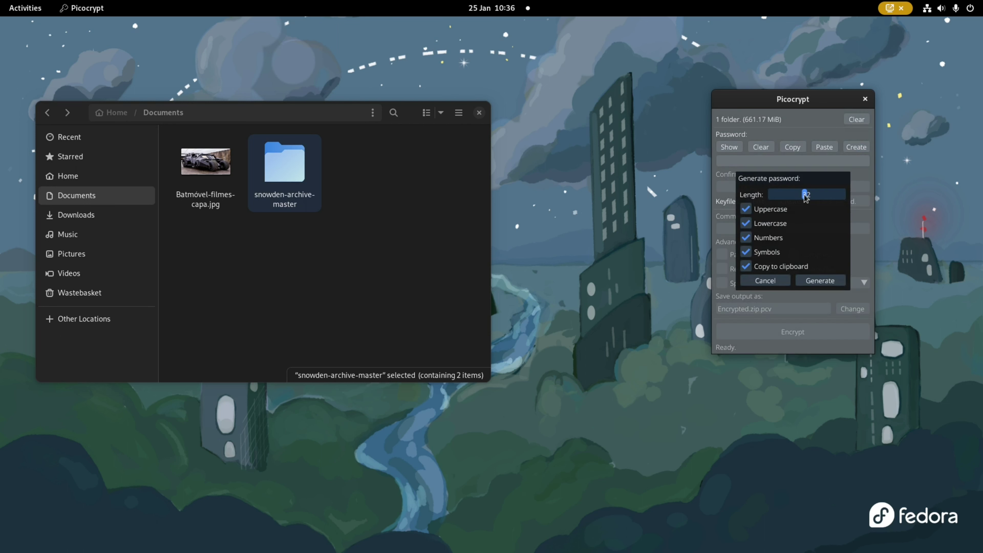
pyautogui.moveTo(805, 197); pyautogui.dragTo(844, 194)
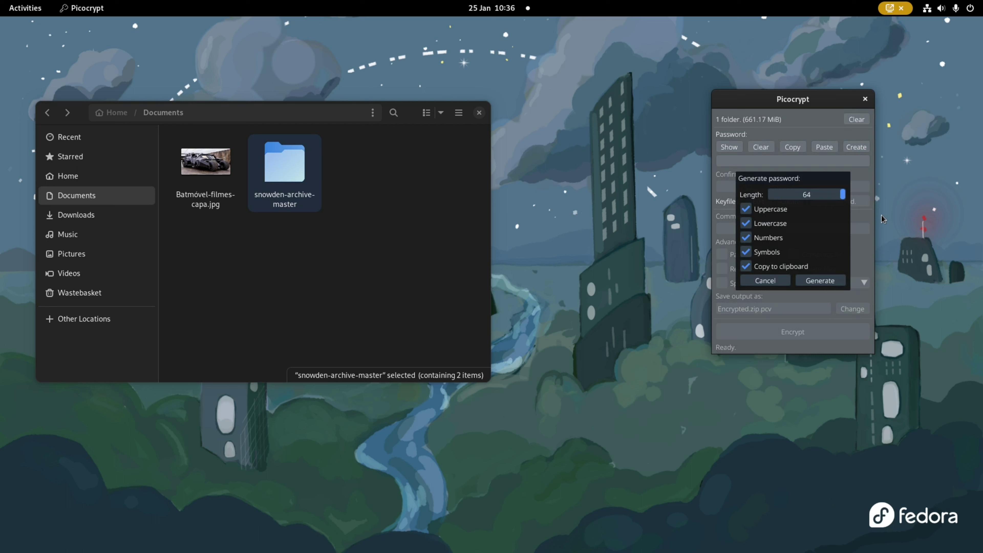
pyautogui.click(809, 286)
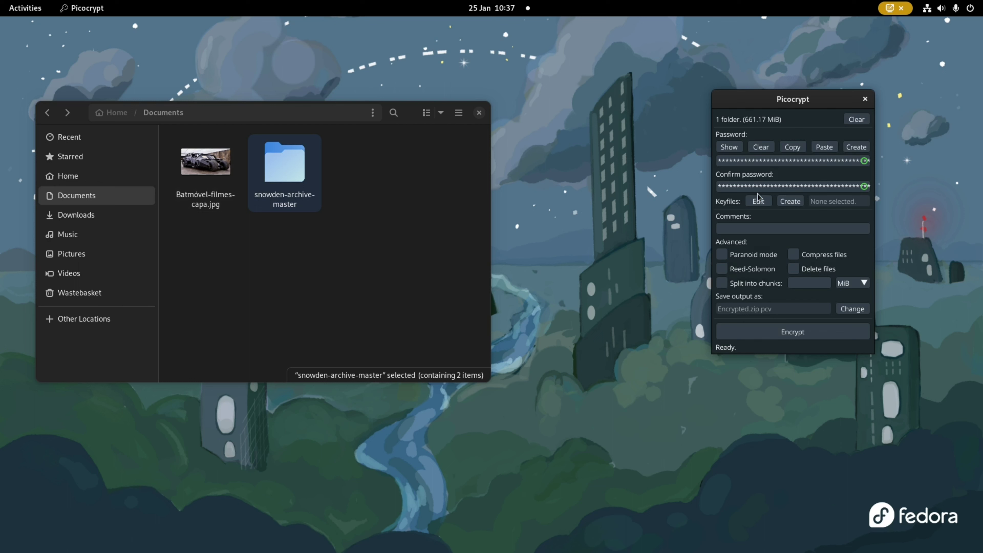
# Add Batmóvel-filmes-capa.jpg from the Documents folder as a keyfile for the encryption, without requiring correct order
pyautogui.click(756, 202)
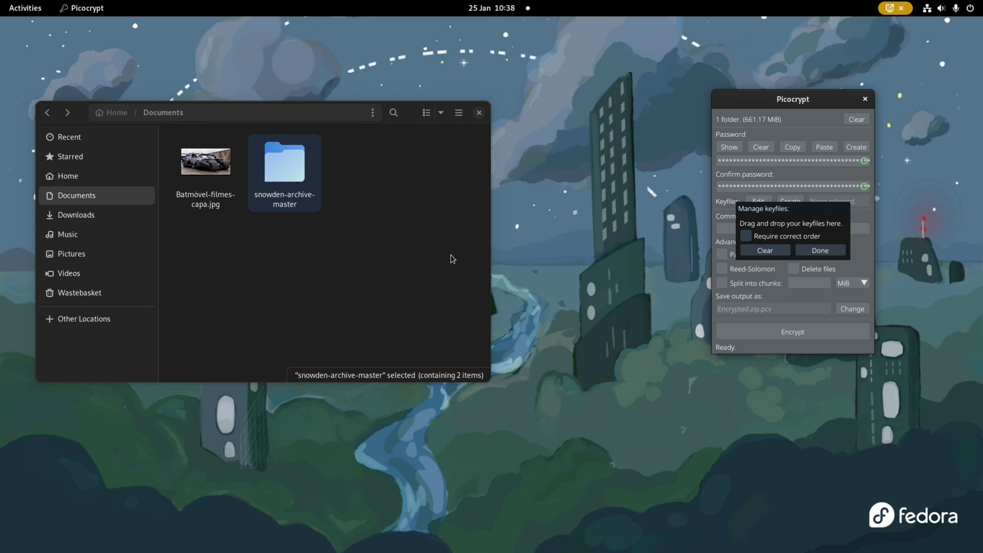
pyautogui.click(216, 240)
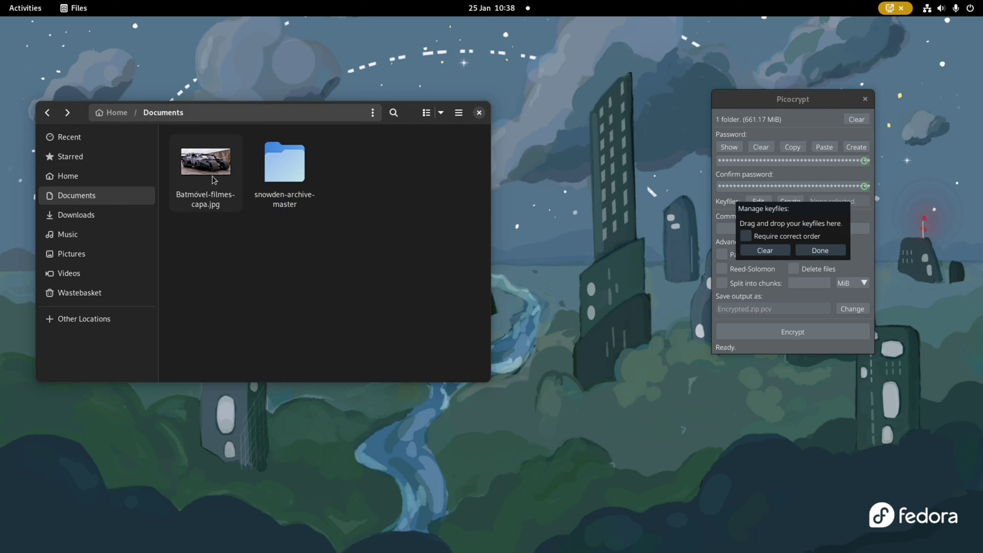
pyautogui.moveTo(215, 180); pyautogui.dragTo(771, 222)
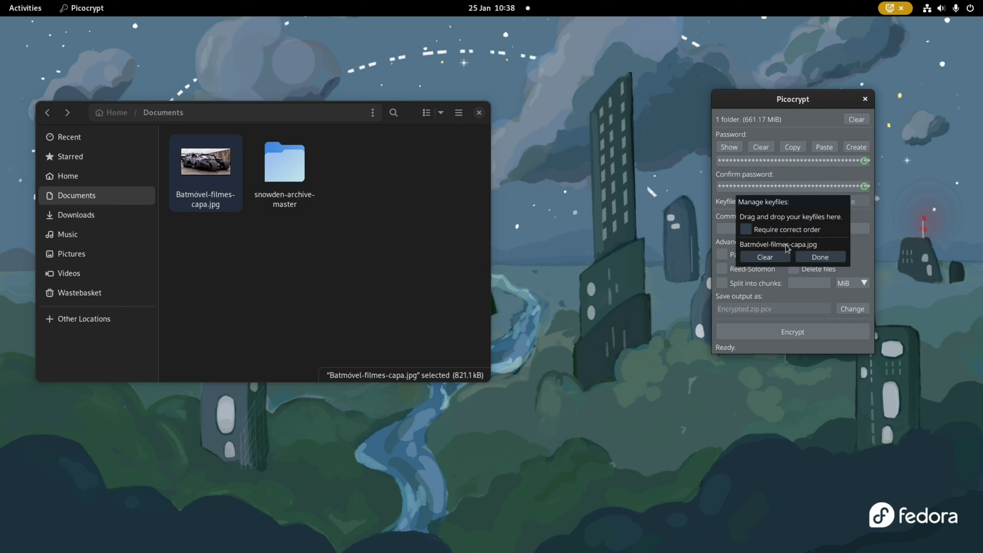
pyautogui.click(815, 257)
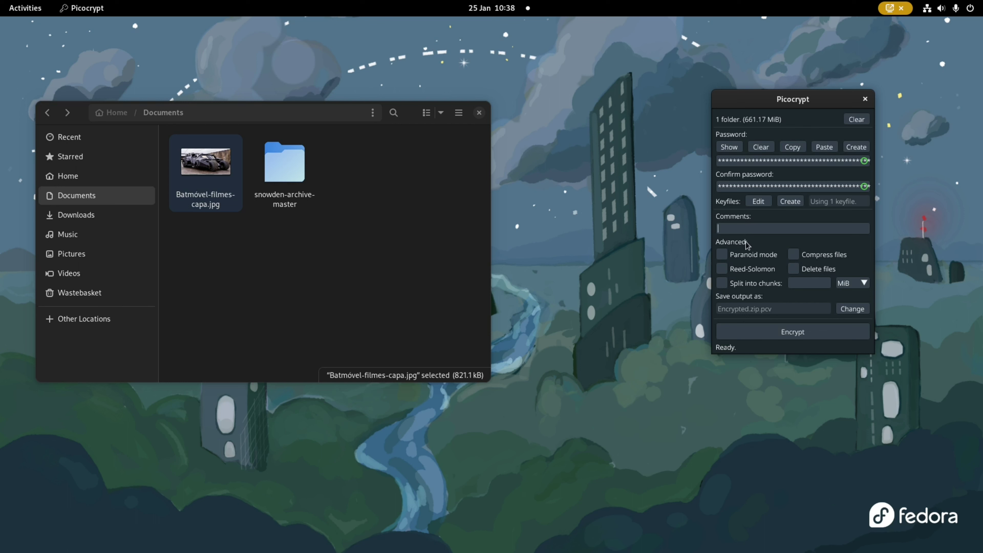
# Enable Reed-Solomon, Compress files and Paranoid mode for the encryption
pyautogui.click(722, 270)
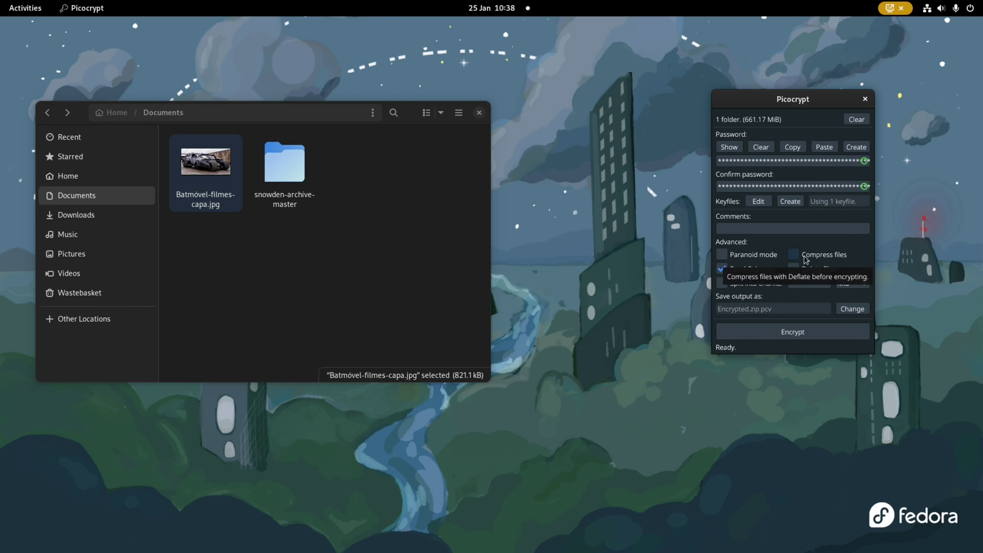
pyautogui.click(793, 254)
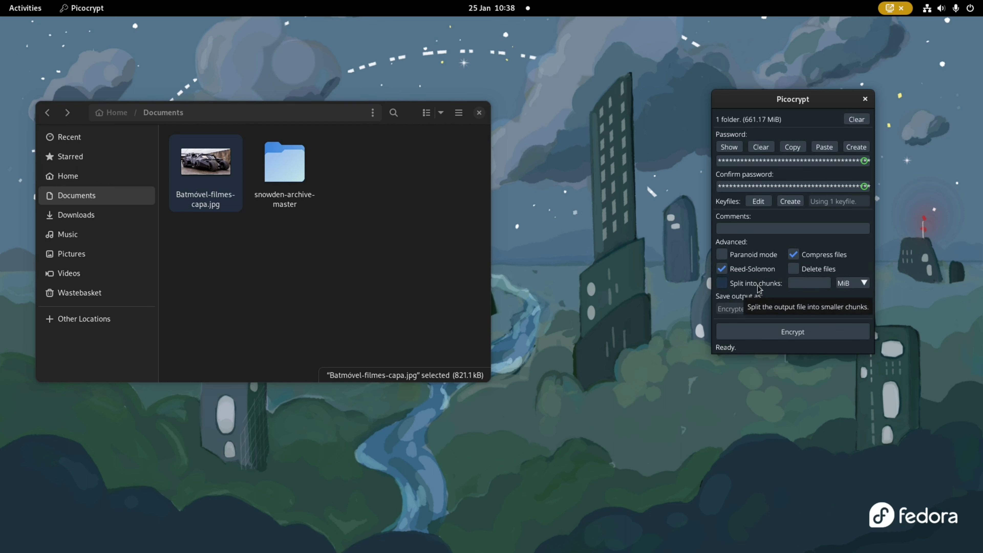
pyautogui.click(723, 256)
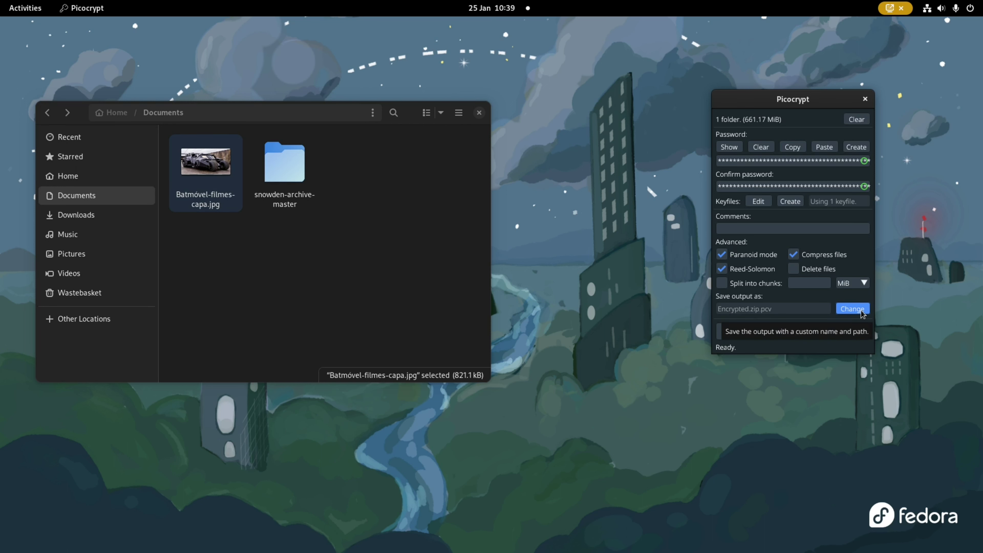
# Set the output name to "documentos snowden" in the Documents folder and start the encryption
pyautogui.click(853, 308)
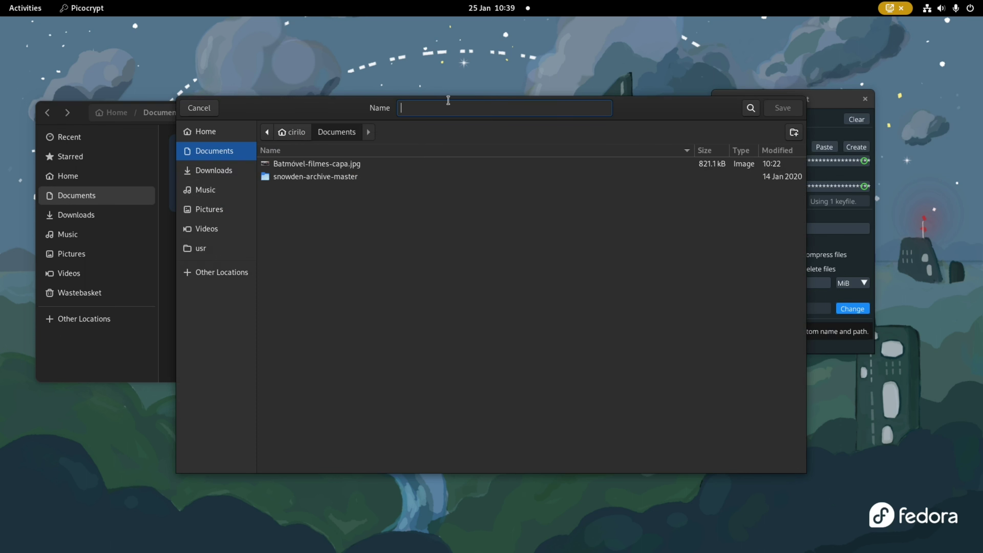
pyautogui.write('documentos')
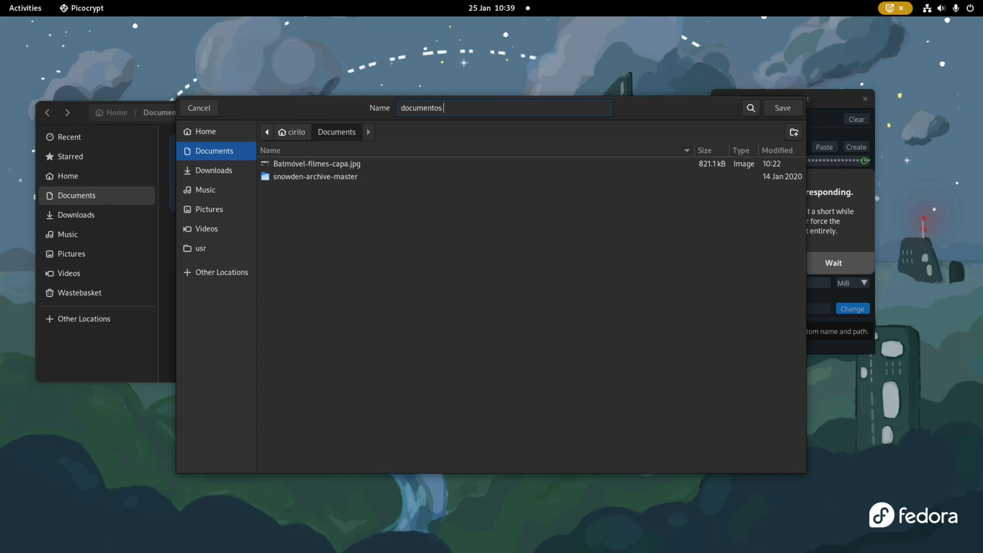
pyautogui.write(' snowden')
pyautogui.press('Return')
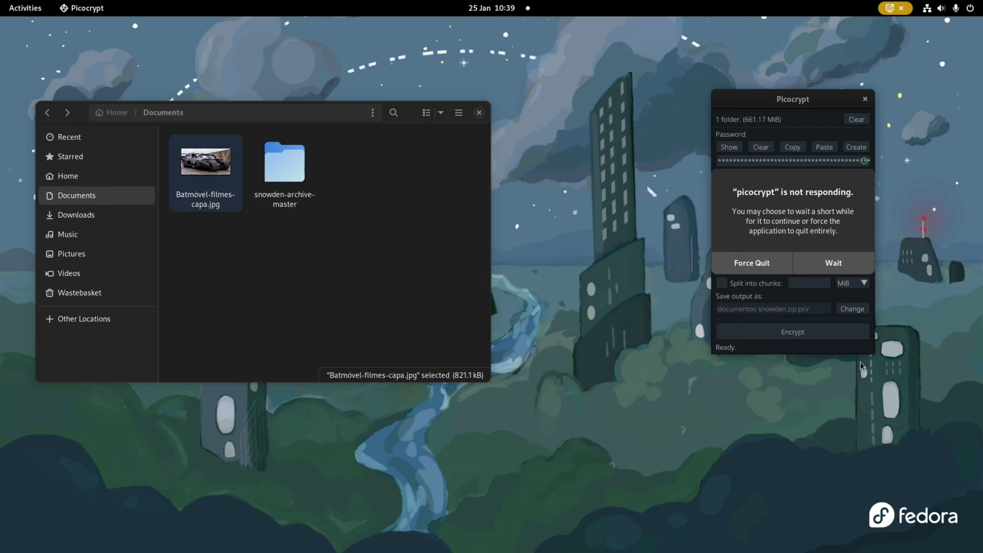
pyautogui.click(841, 330)
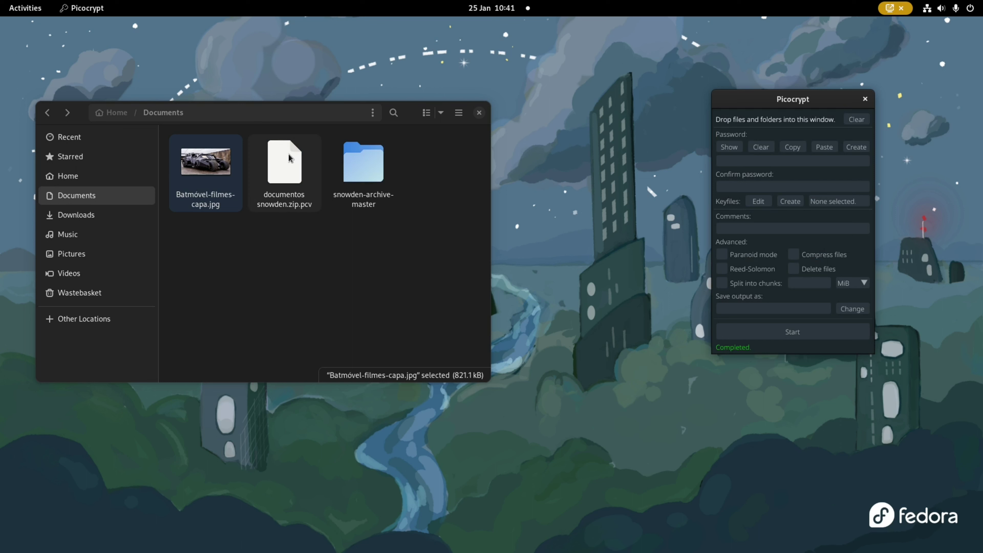
# Load documentos snowden.zip.pcv into Picocrypt for decryption and paste the volume's password into the Password field
pyautogui.click(294, 147)
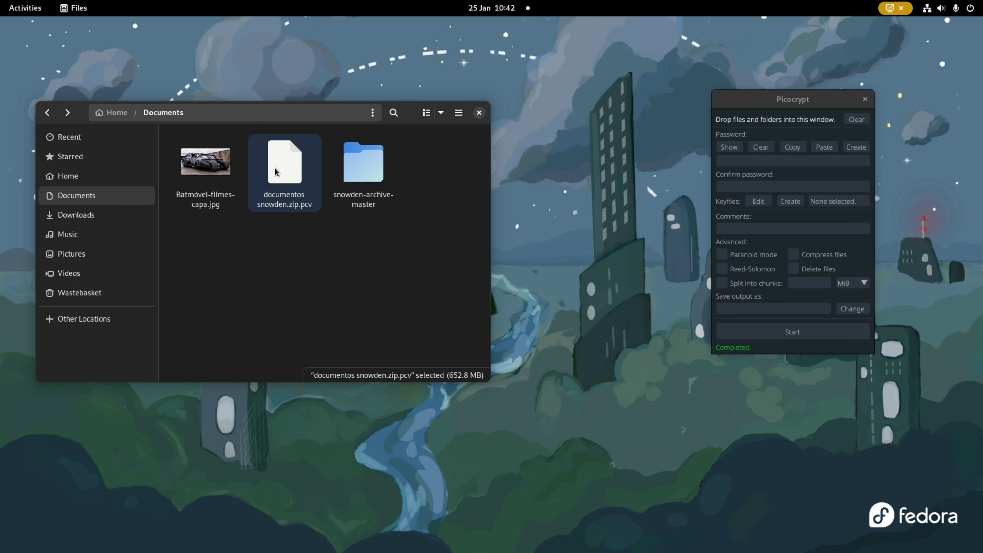
pyautogui.moveTo(275, 169); pyautogui.dragTo(765, 131)
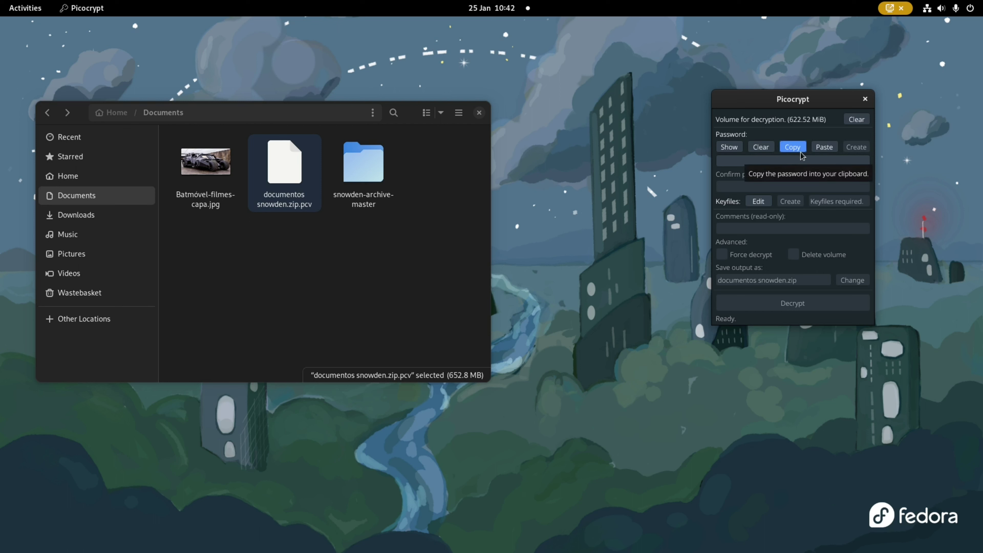
pyautogui.click(822, 152)
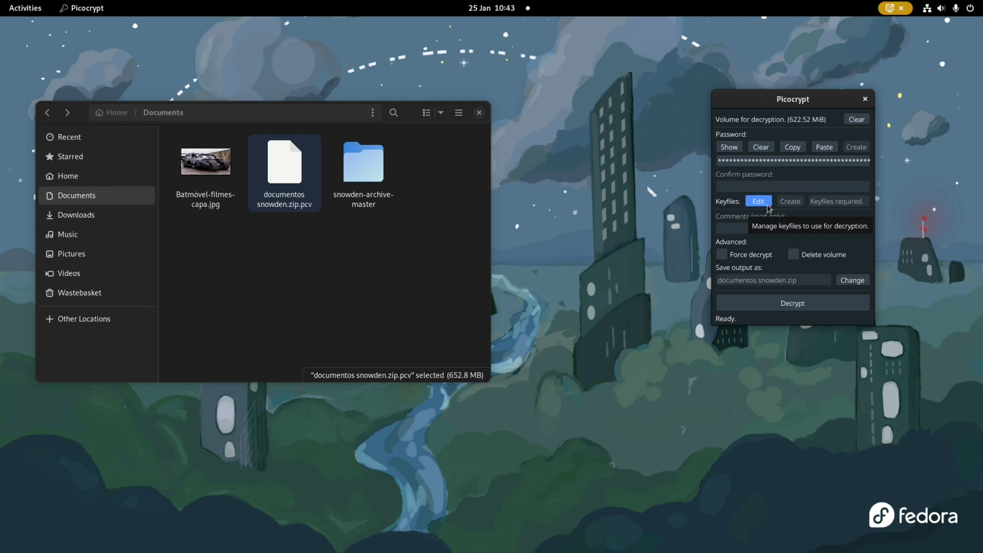
# Add Batmóvel-filmes-capa.jpg as the required keyfile and decrypt the volume to documentos snowden.zip
pyautogui.doubleClick(201, 185)
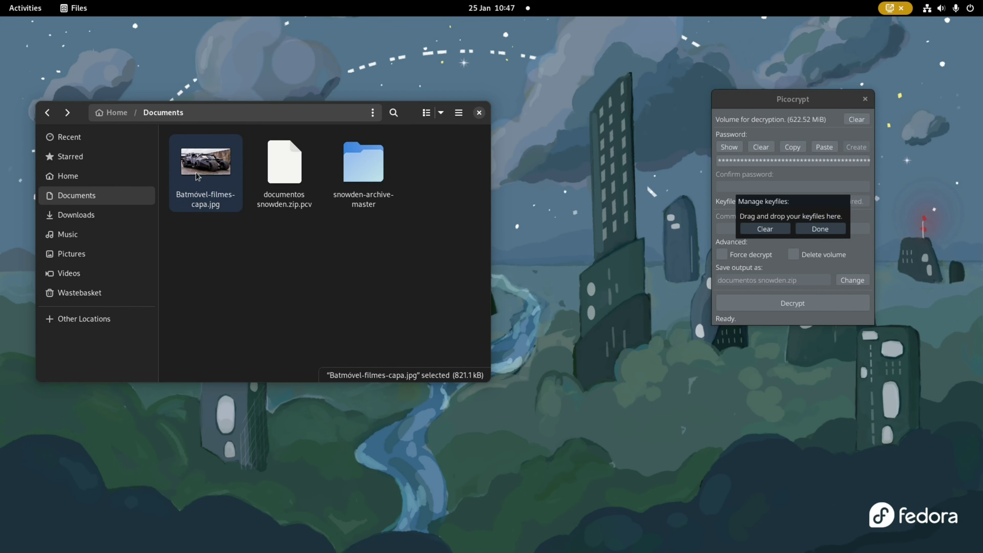
pyautogui.moveTo(195, 173); pyautogui.dragTo(744, 213)
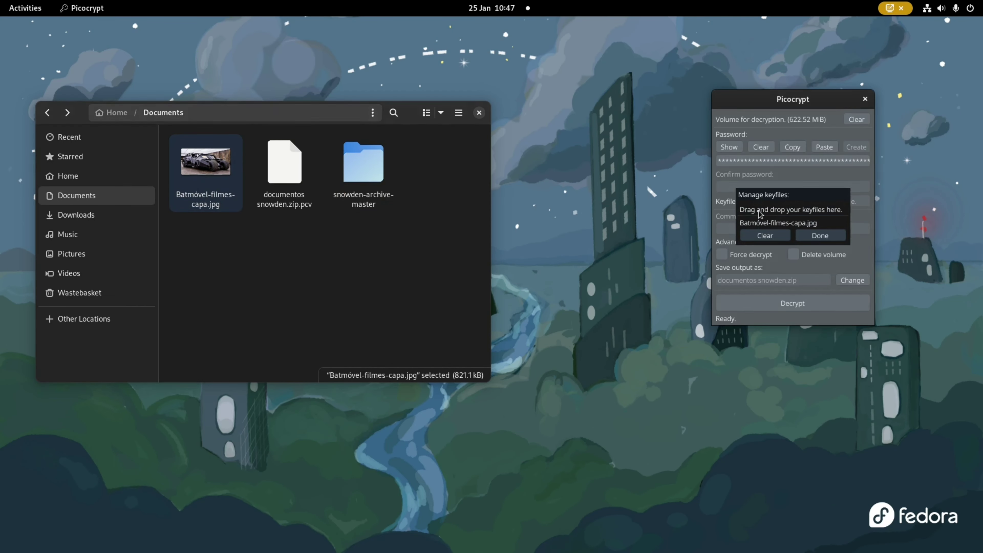
pyautogui.click(810, 240)
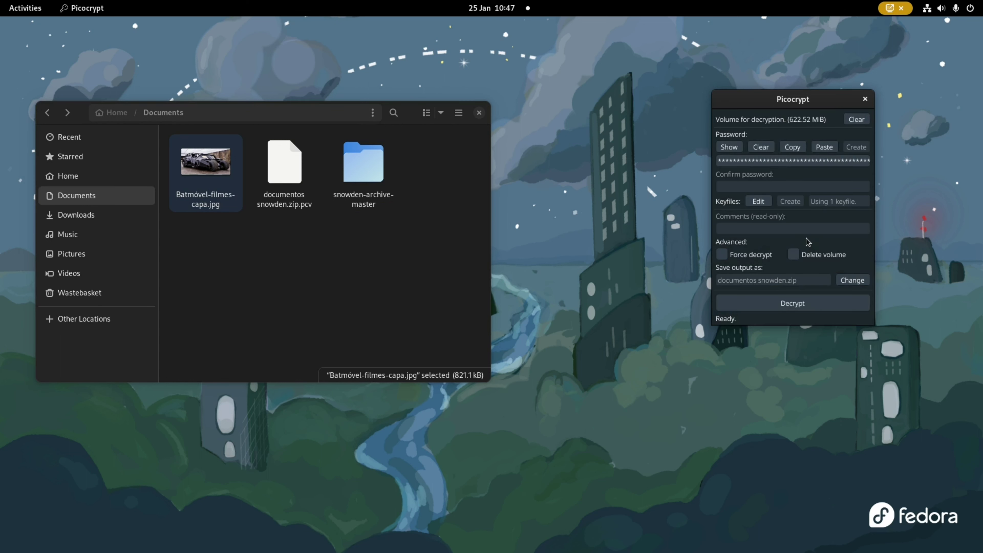
pyautogui.click(782, 308)
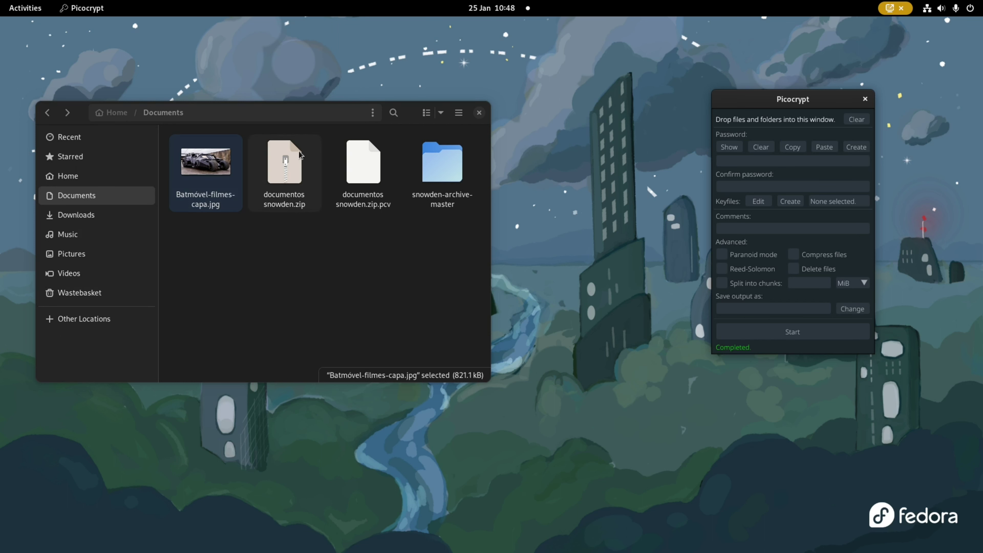
# Extract documentos snowden.zip in the Documents folder and check the contents of the extracted folder
pyautogui.rightClick(295, 177)
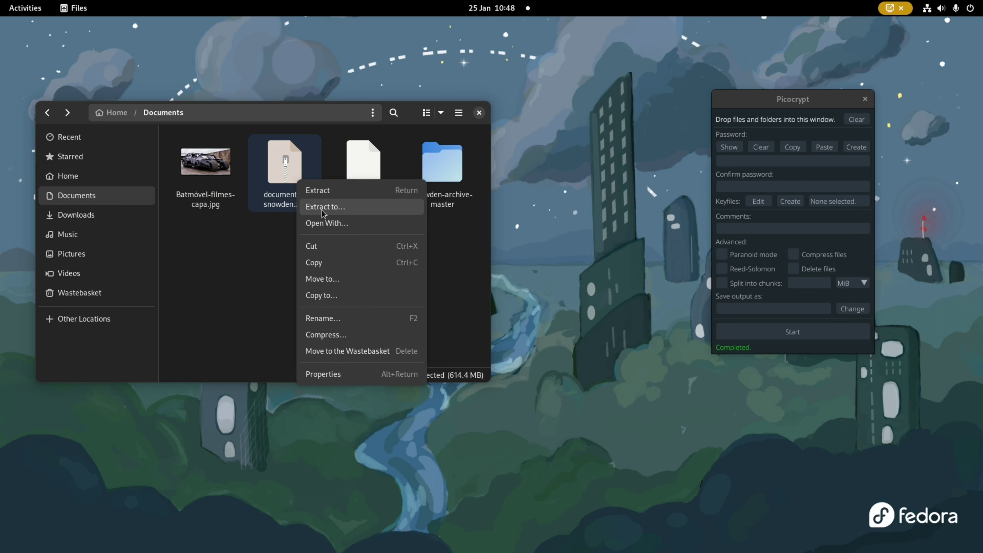
pyautogui.click(306, 190)
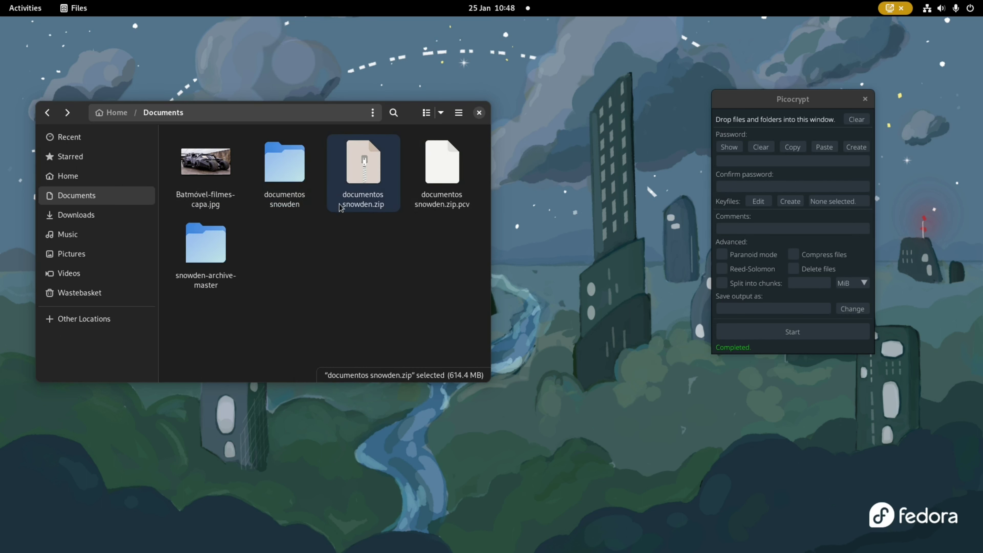
pyautogui.click(282, 177)
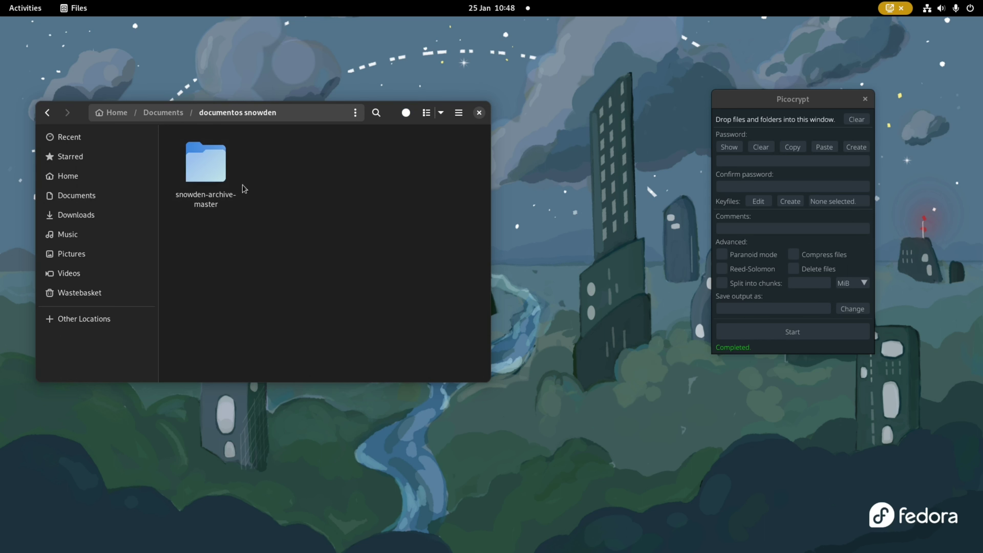
pyautogui.click(47, 112)
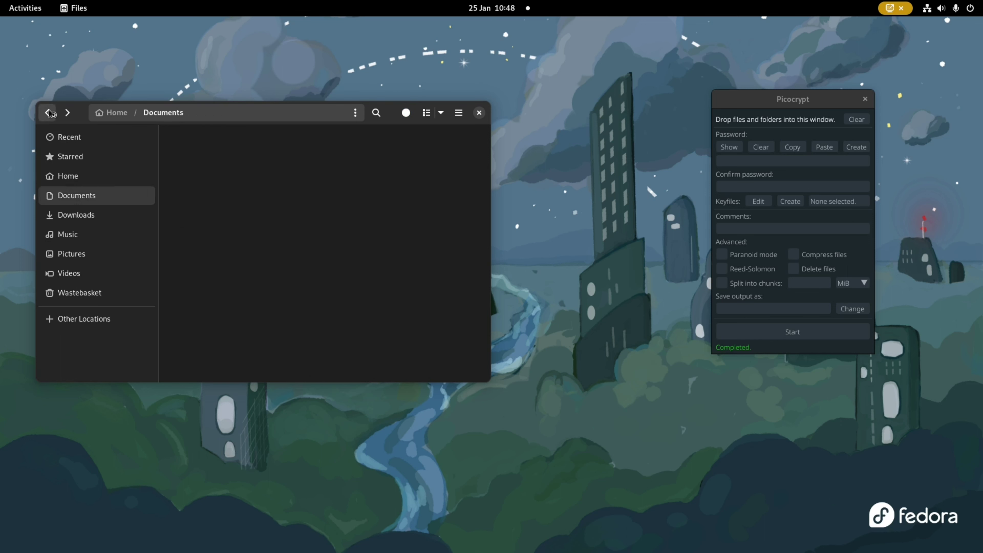